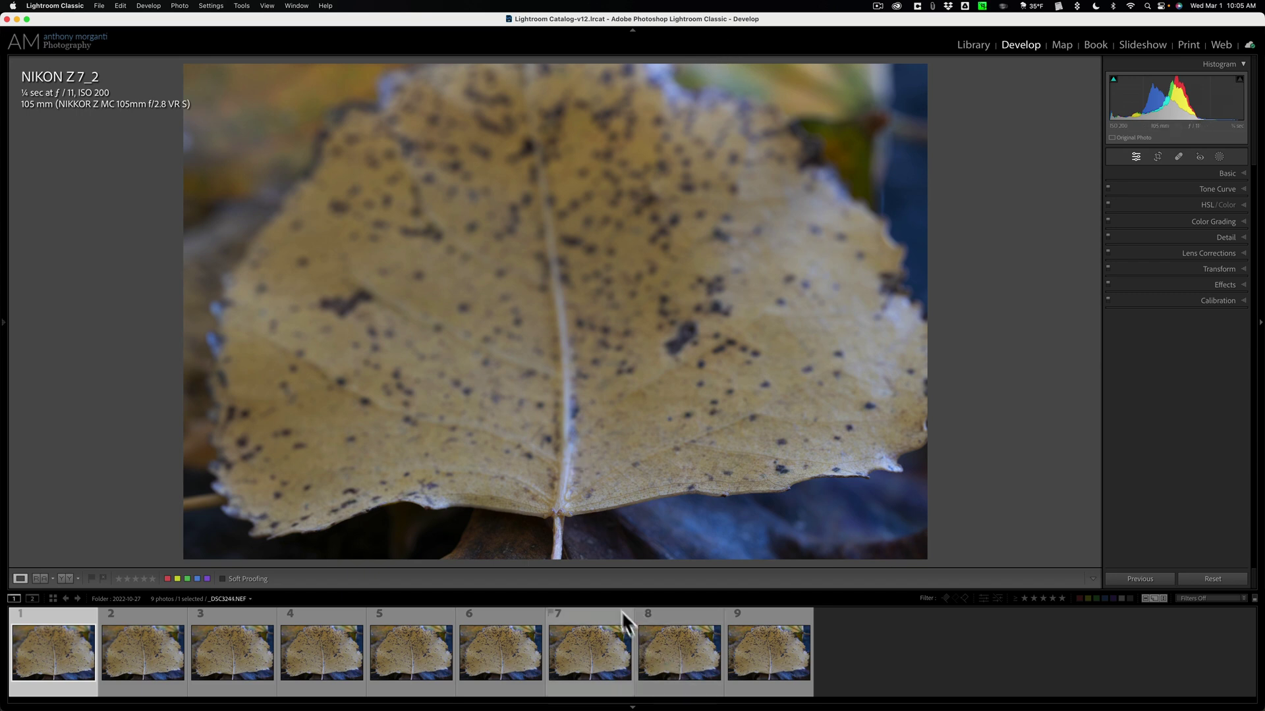
- Review the leaf focus series: check the stem sharpness and compare the first, fifth and last shots
click(555, 536)
click(556, 535)
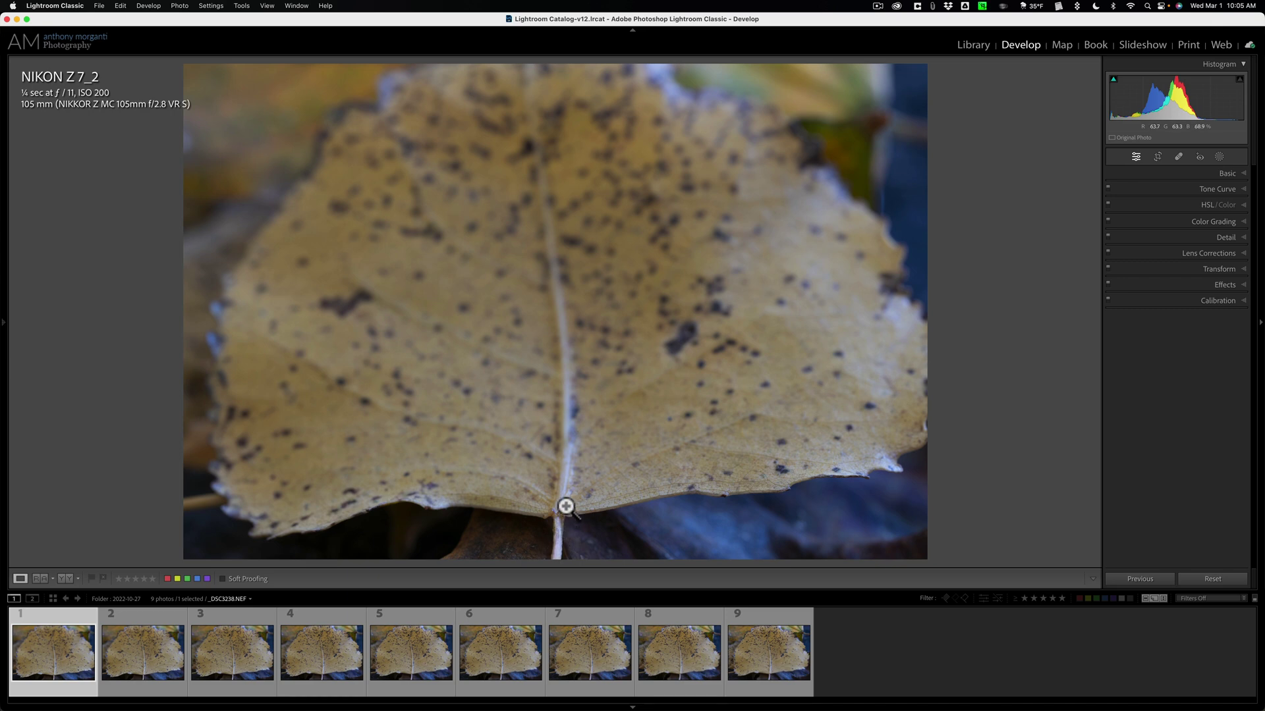
click(434, 653)
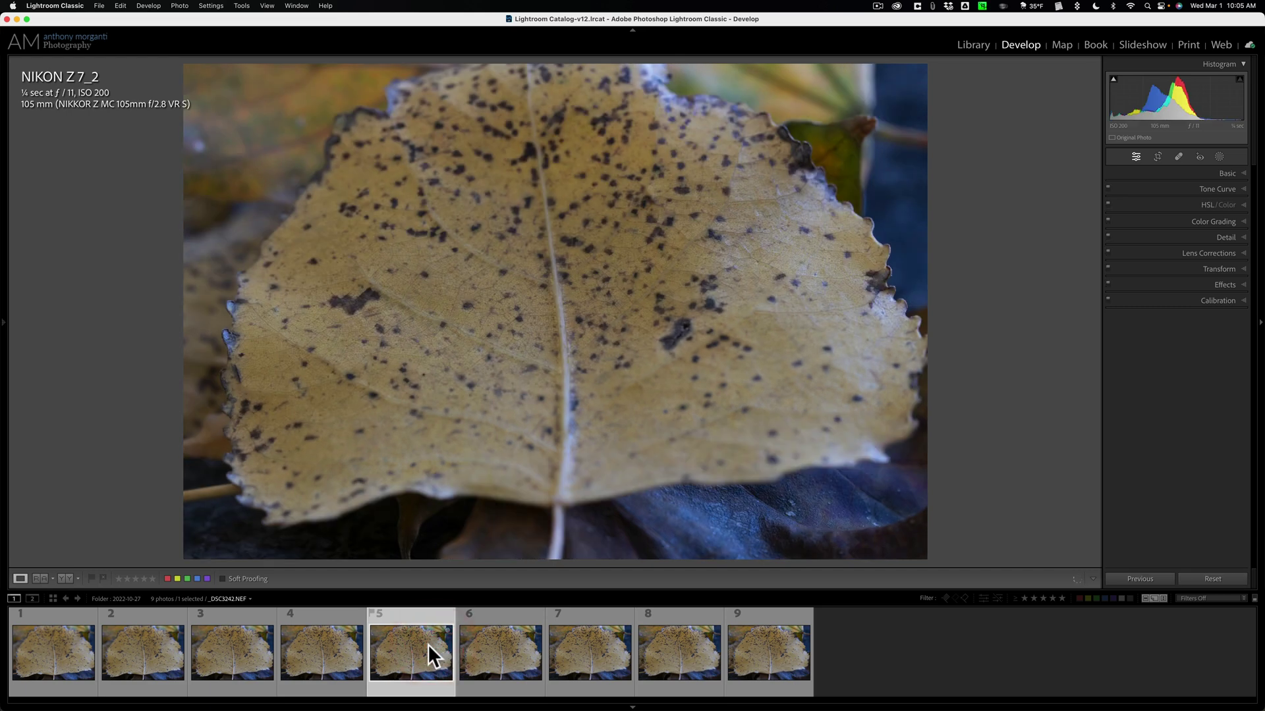
click(782, 638)
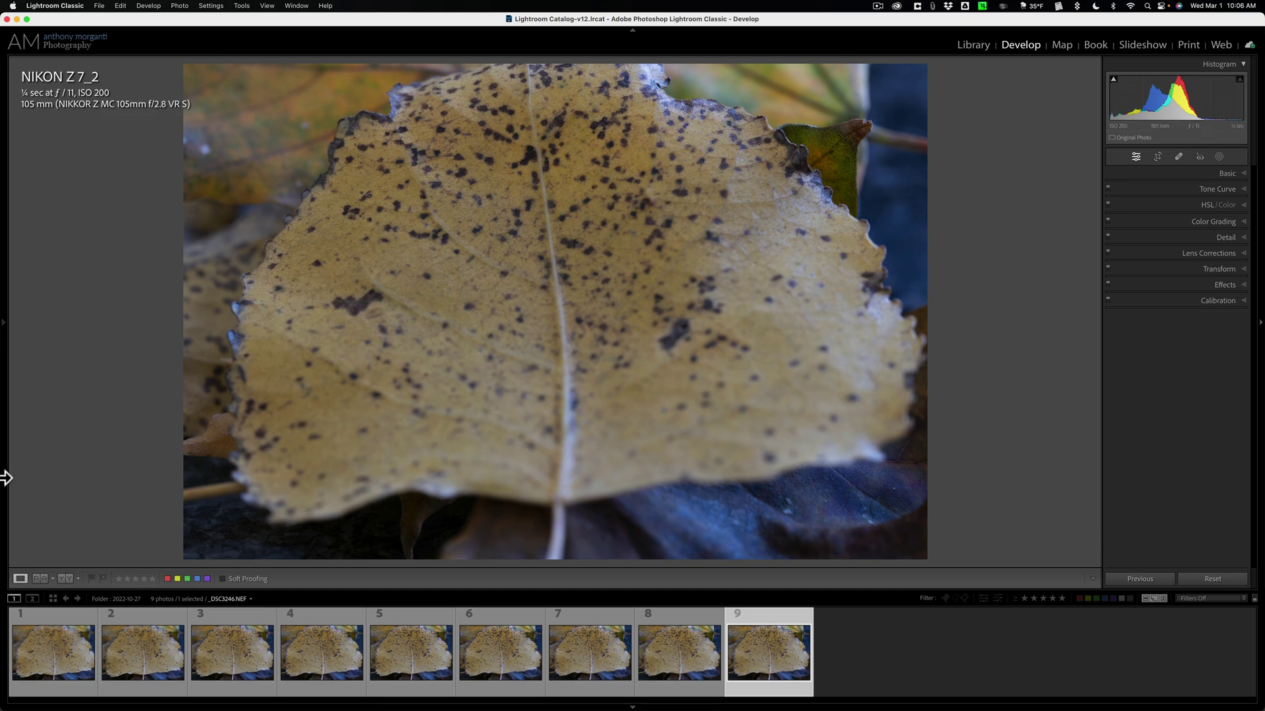
click(50, 644)
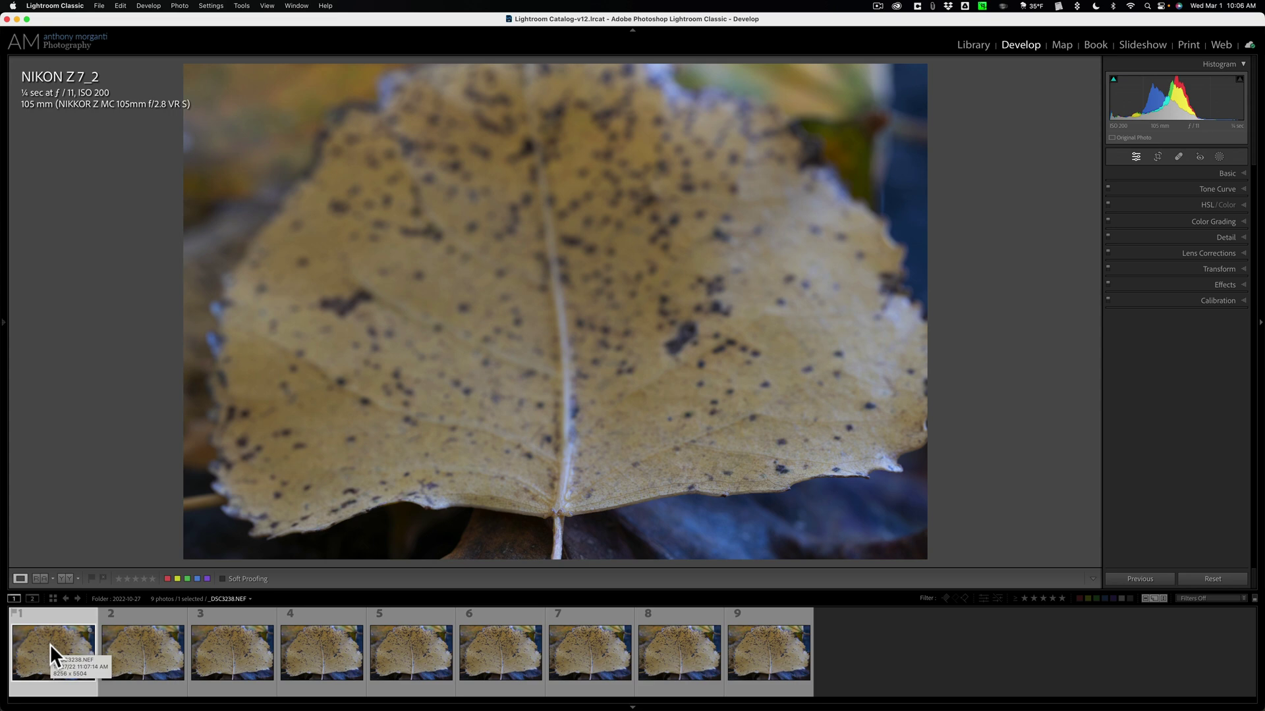
click(1231, 170)
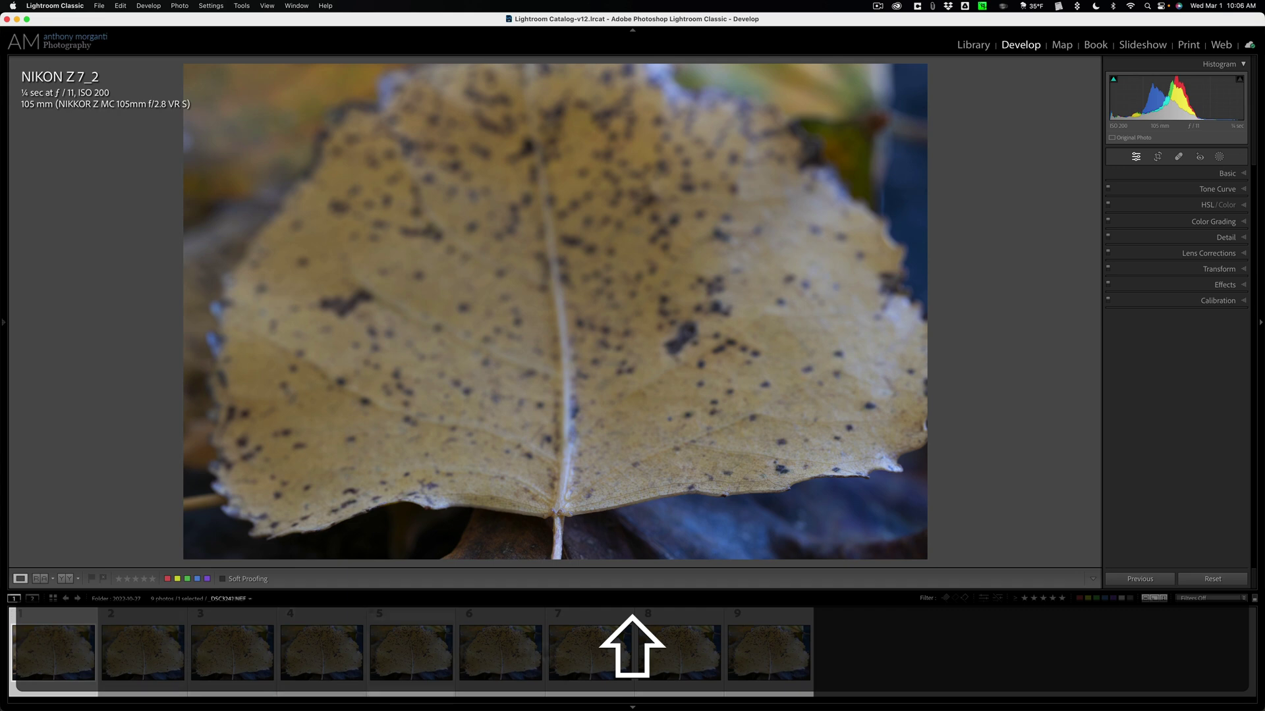
- Select all nine leaf shots and export them with the Focus Stacking in Luminar Neo preset
shift+click(756, 634)
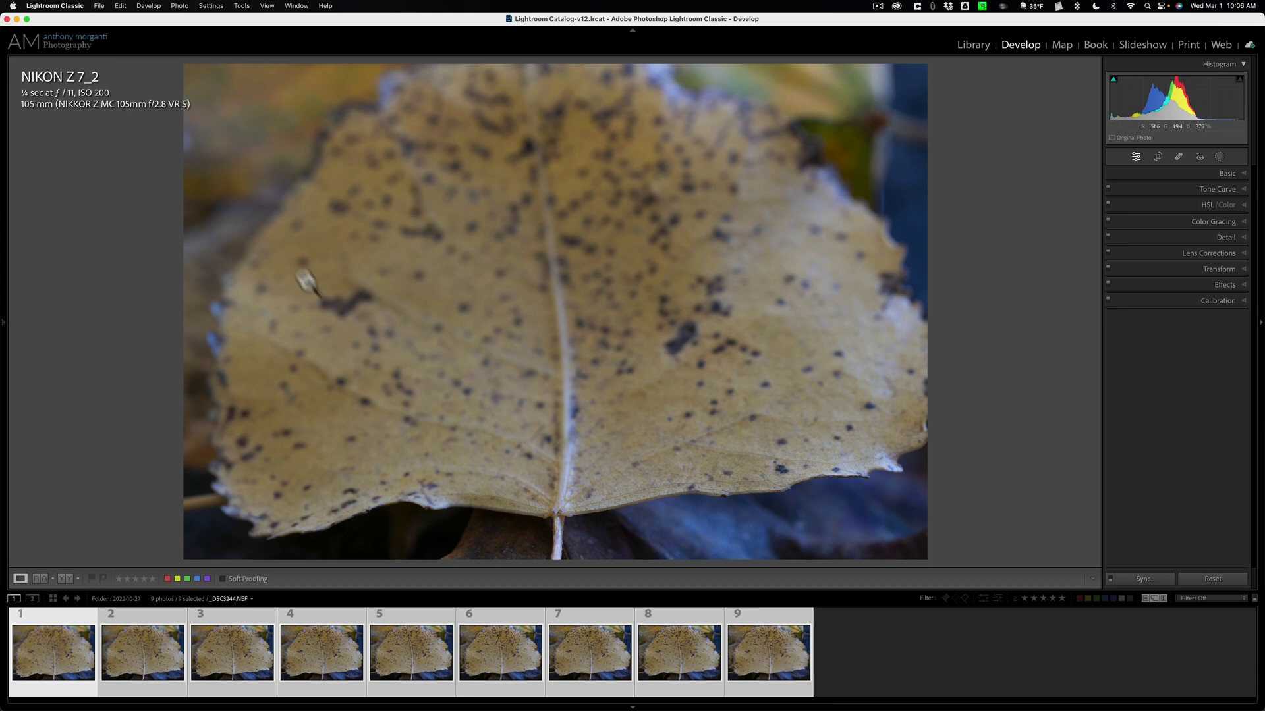
click(99, 6)
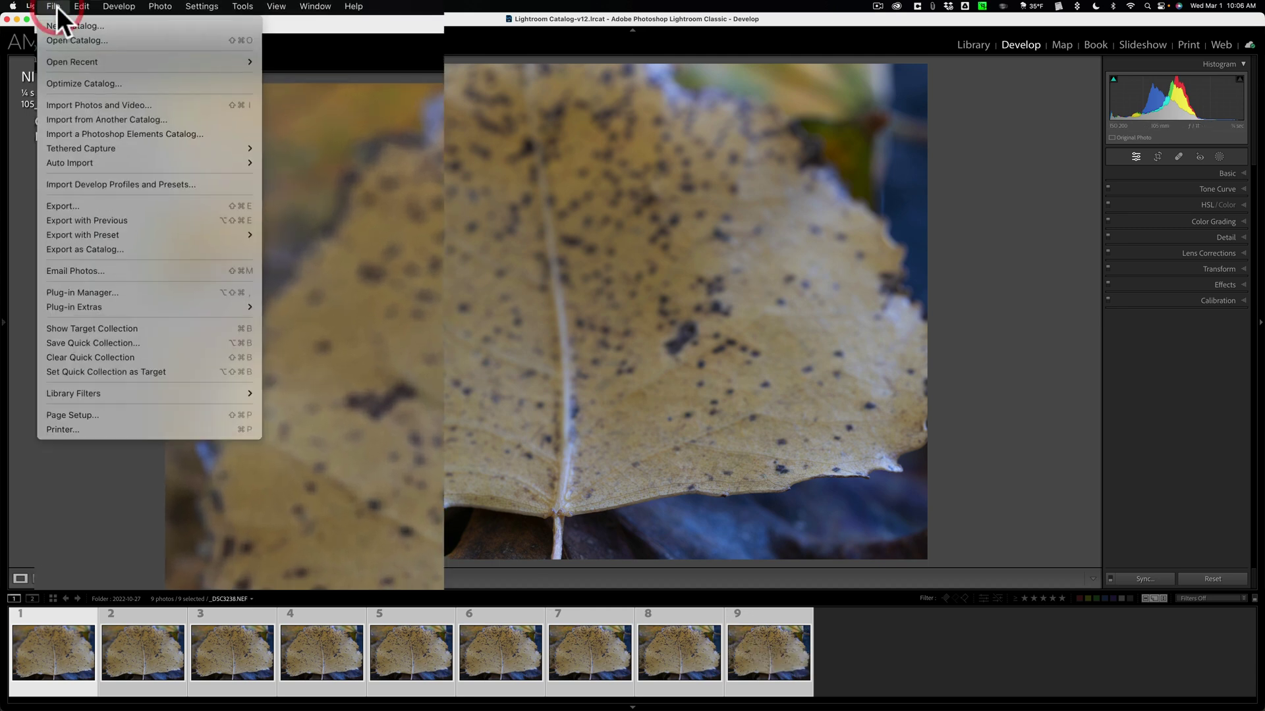
mouse_move(139, 234)
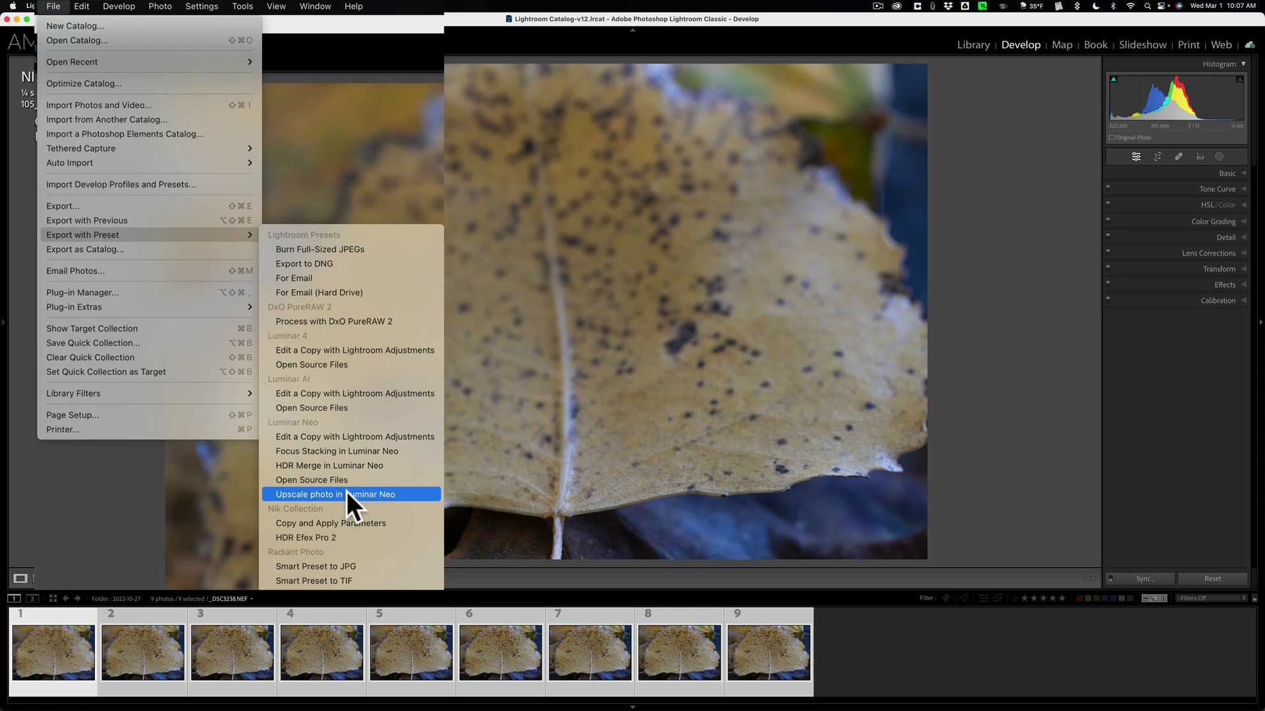
click(357, 451)
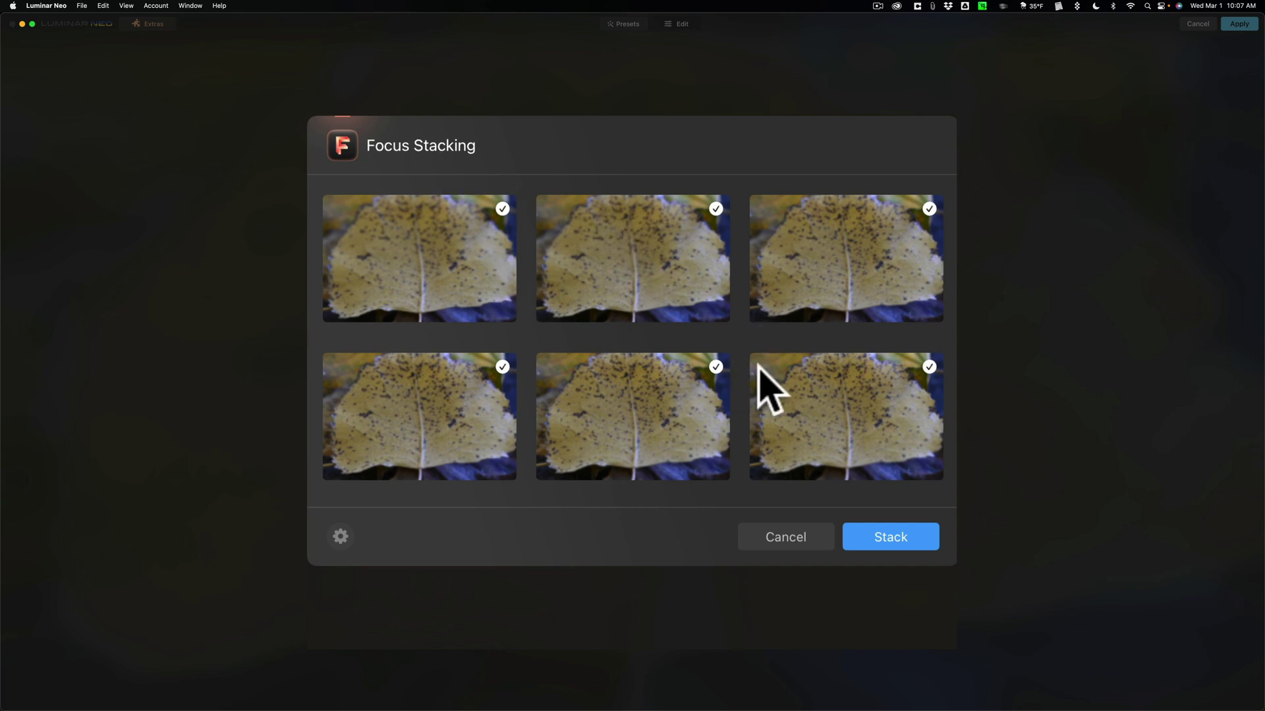
scroll(760, 364, down, 5)
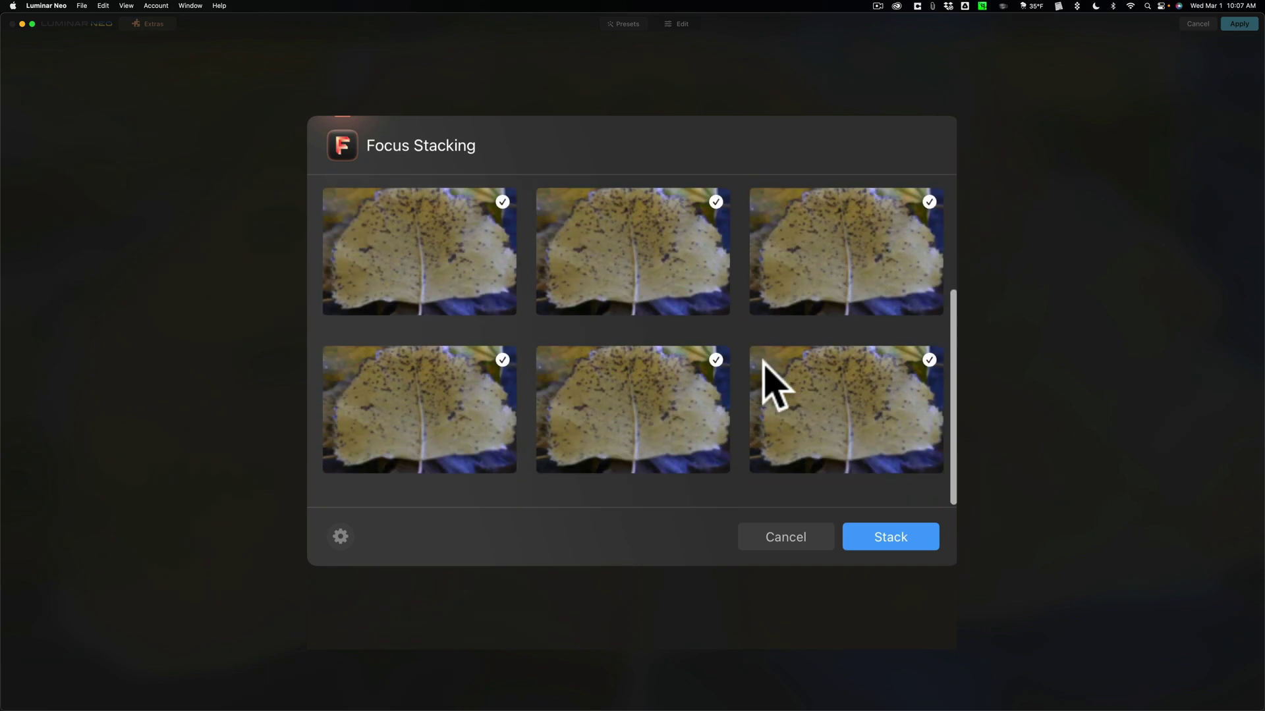
scroll(763, 363, up, 5)
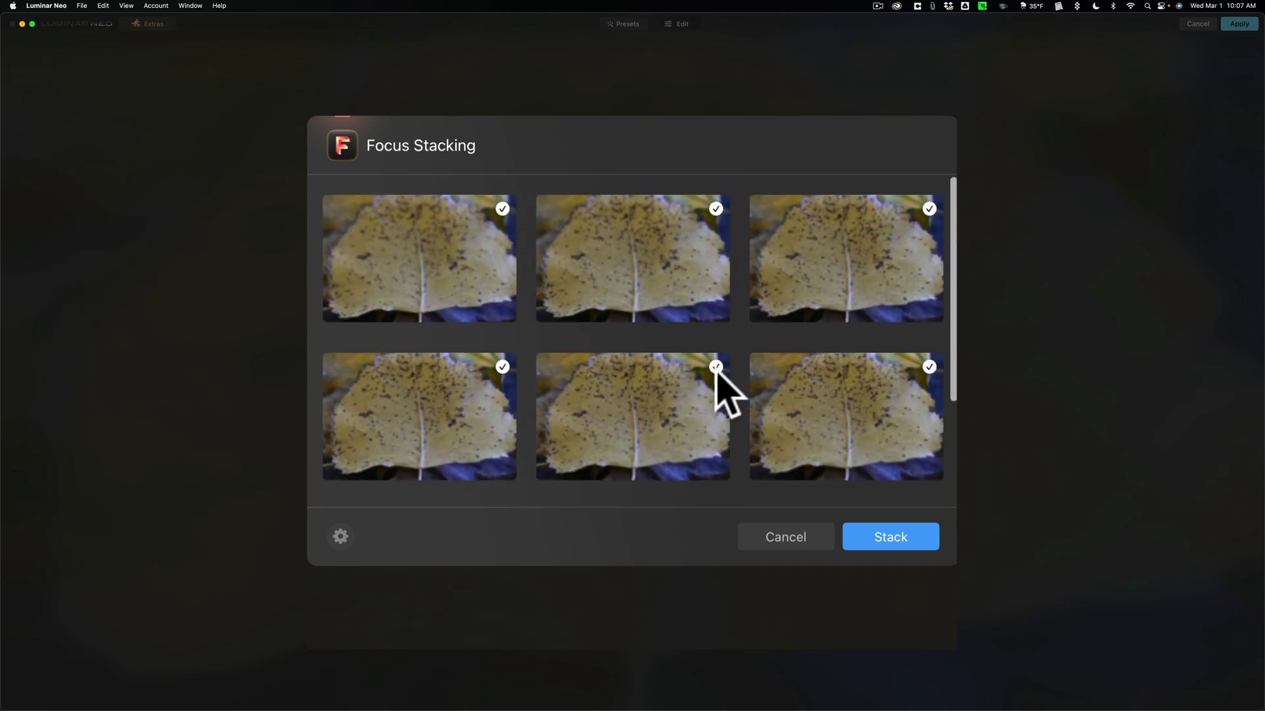
click(716, 370)
click(732, 376)
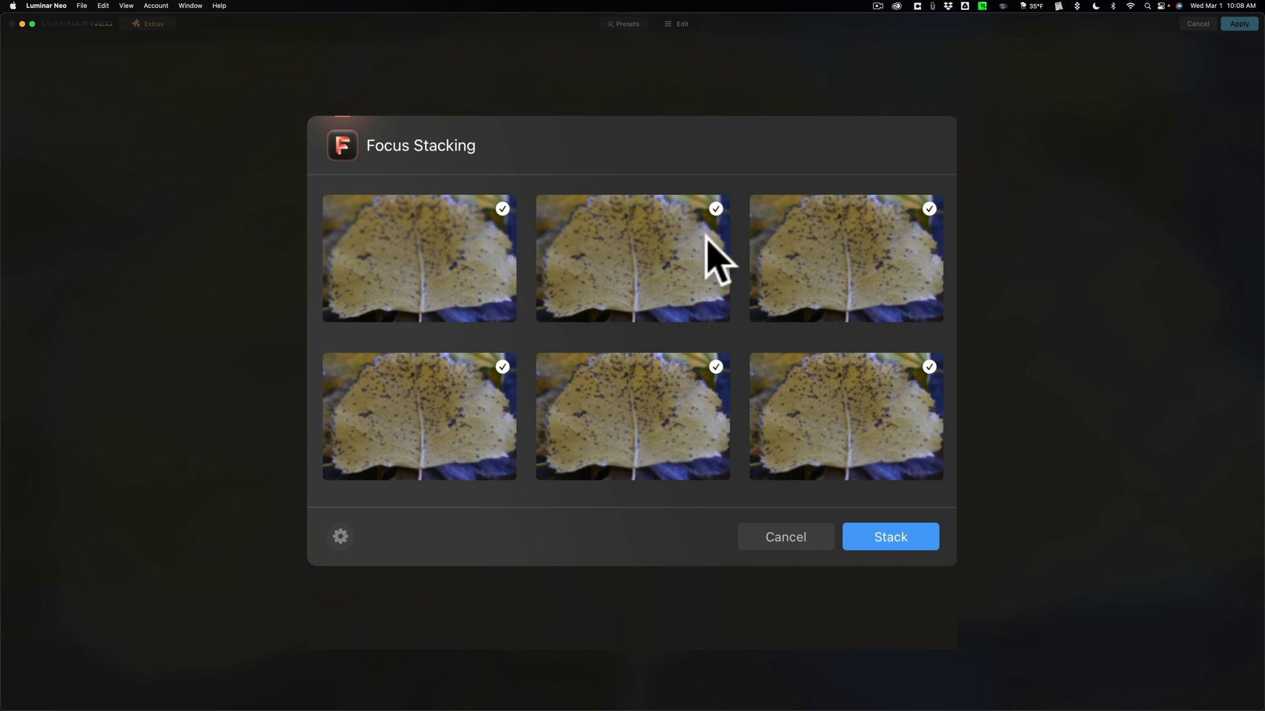
scroll(706, 235, down, 3)
scroll(706, 235, up, 3)
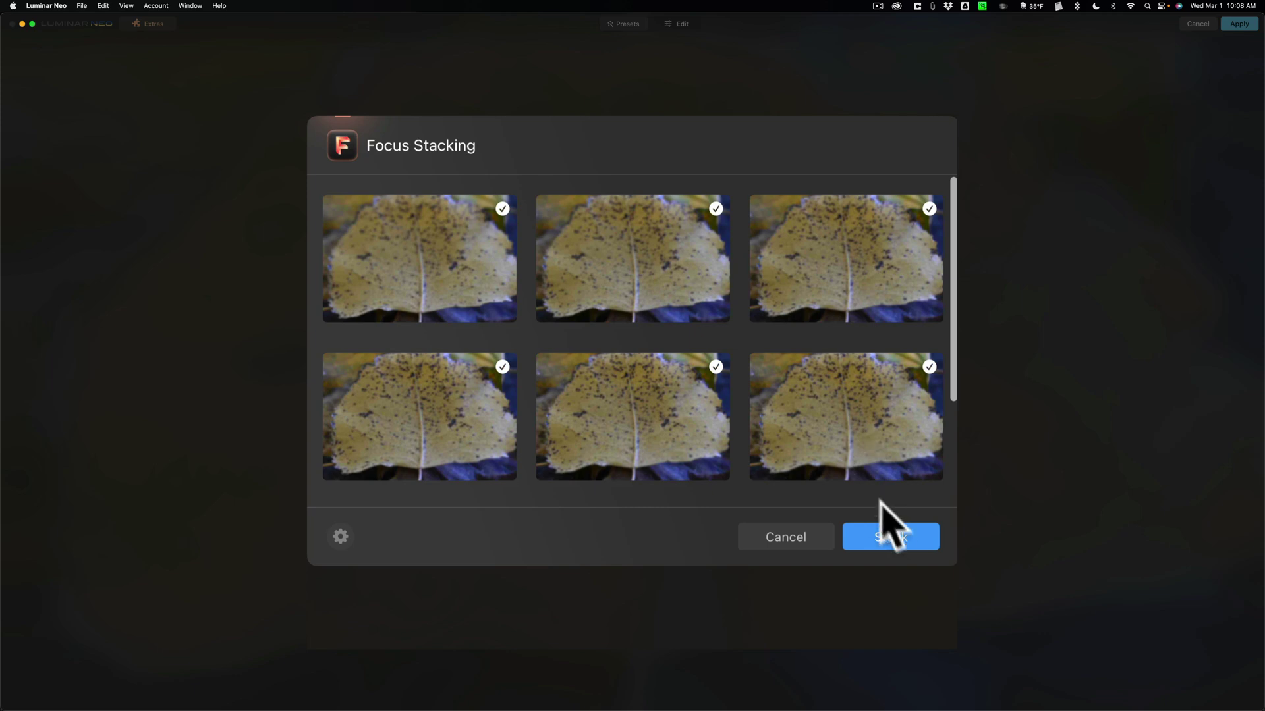
click(339, 535)
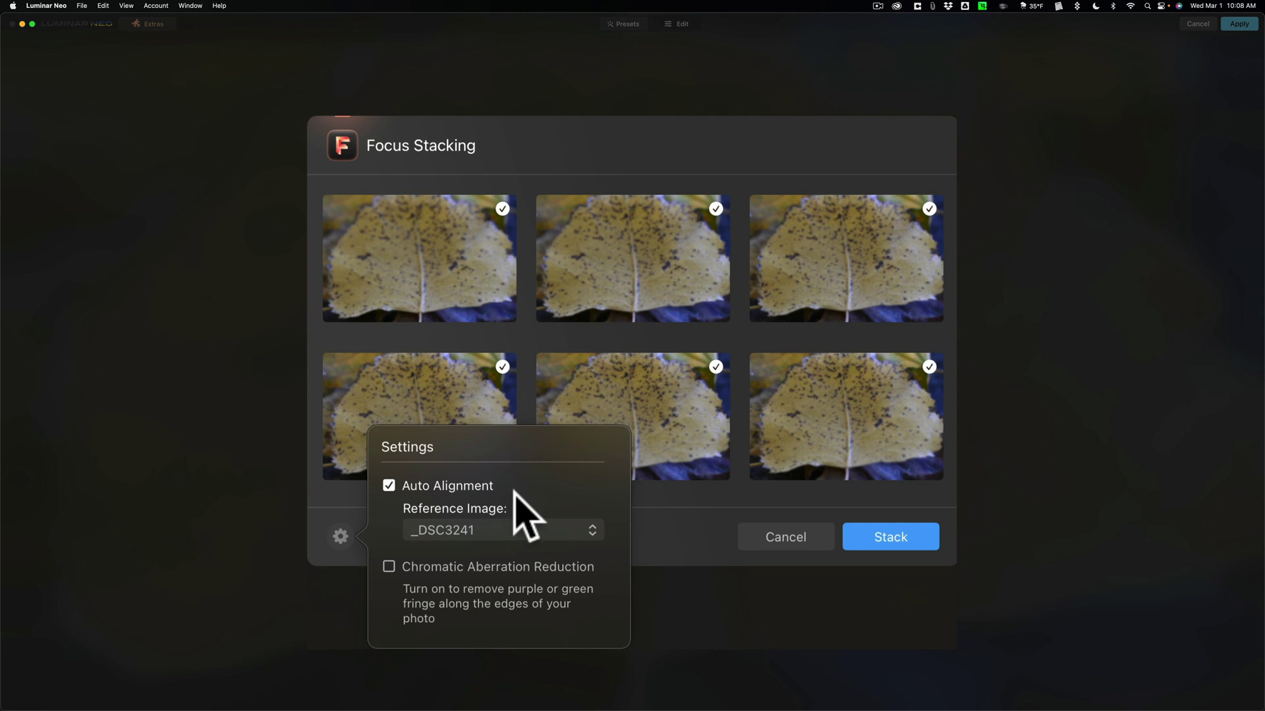
click(516, 526)
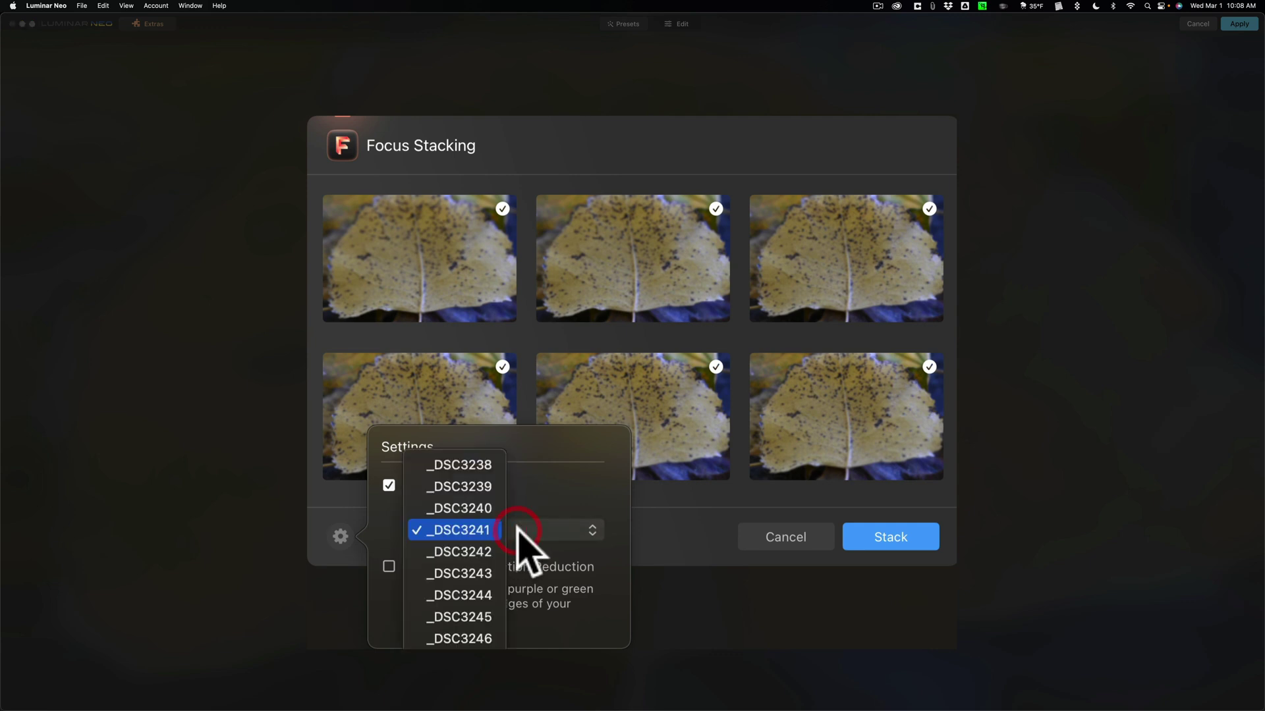
click(591, 525)
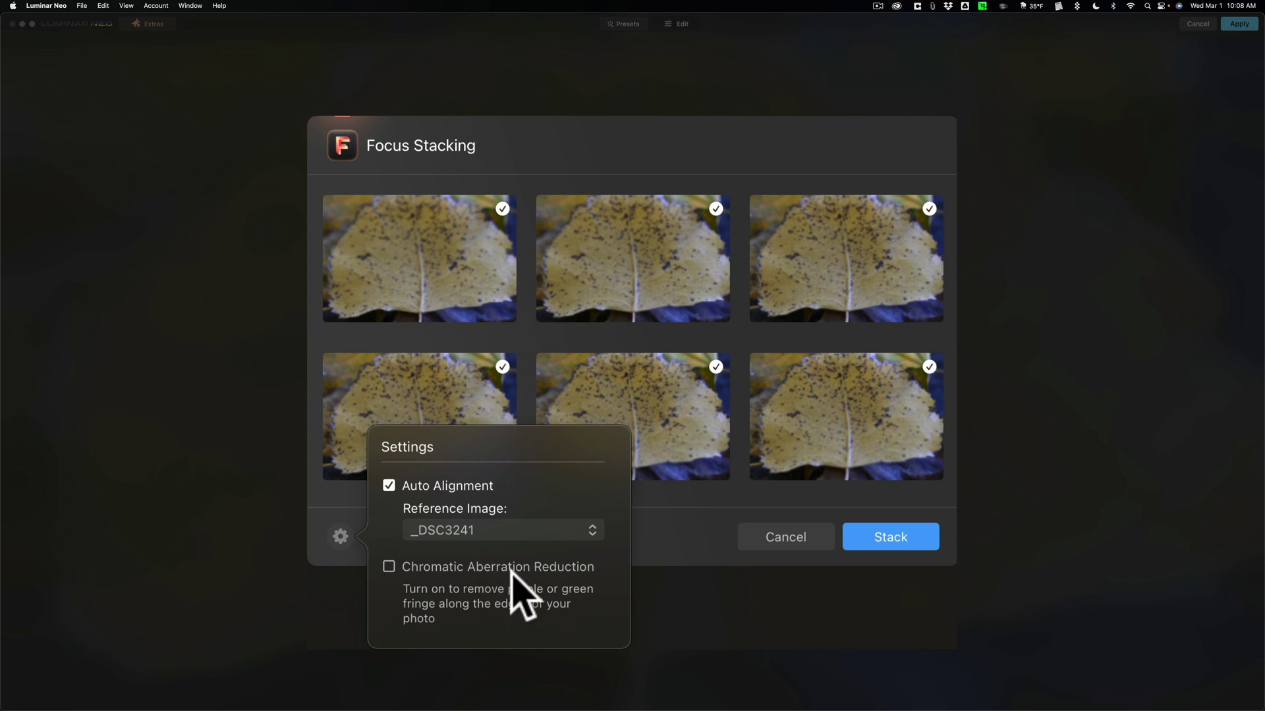
click(669, 551)
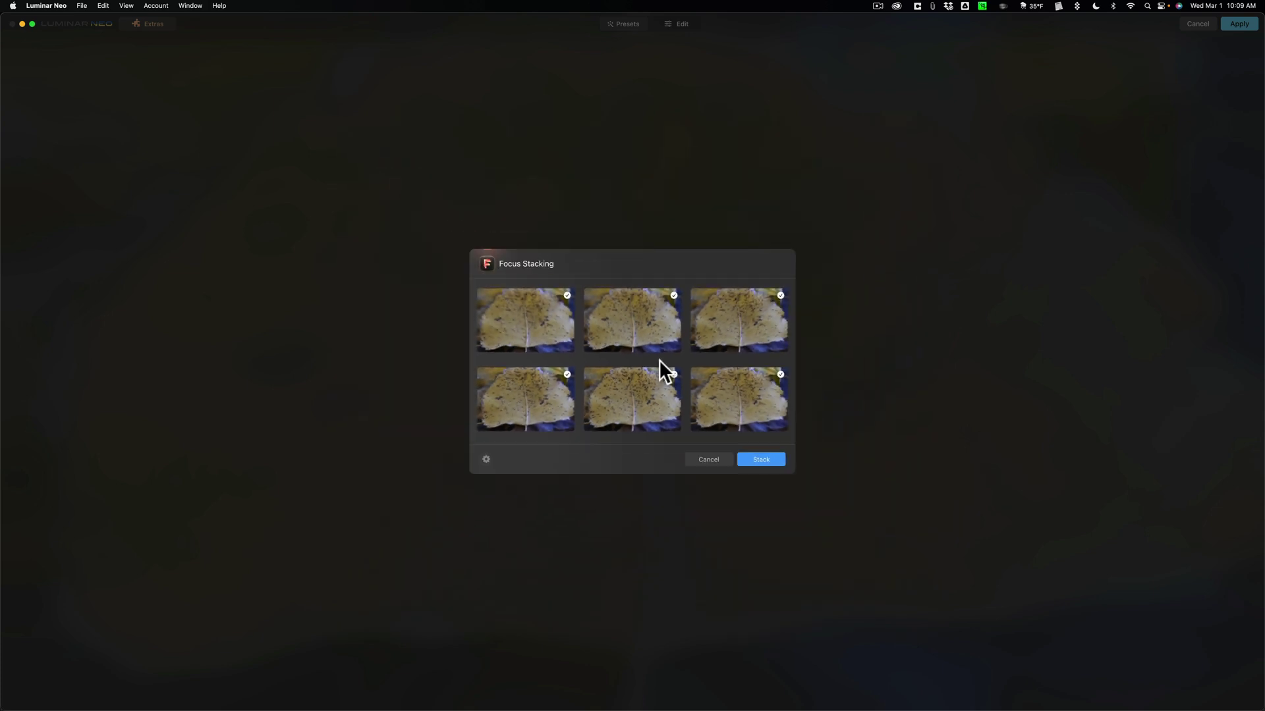
- Start focus stacking the checked leaf frames in Luminar Neo
click(759, 459)
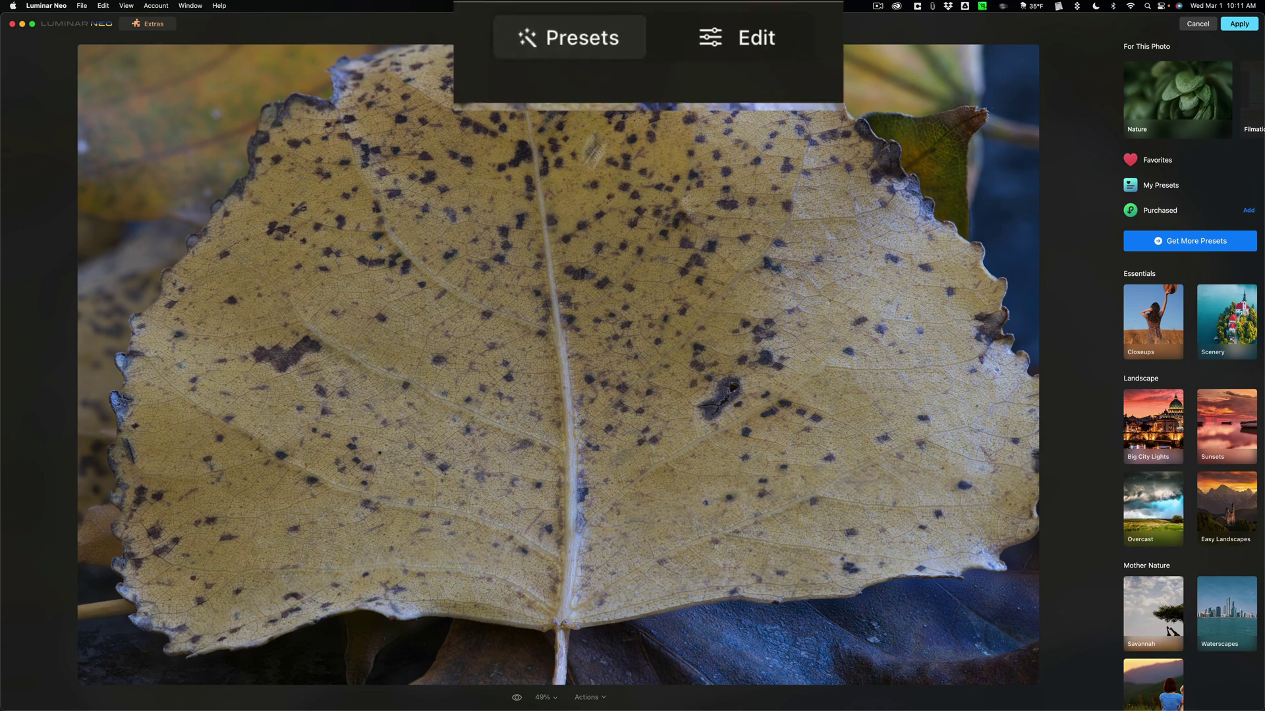
- In Develop, set Highlights -19, Shadows 15, Blacks -30 and Whites 14
click(744, 27)
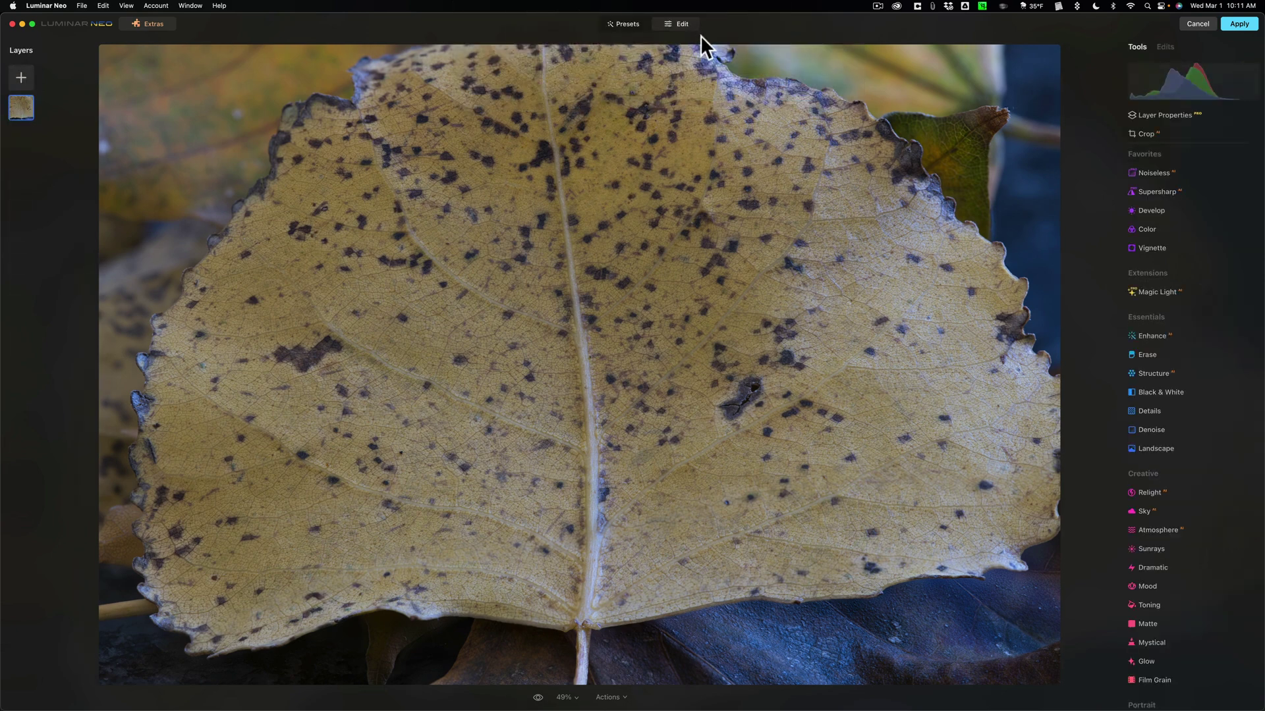
click(1149, 209)
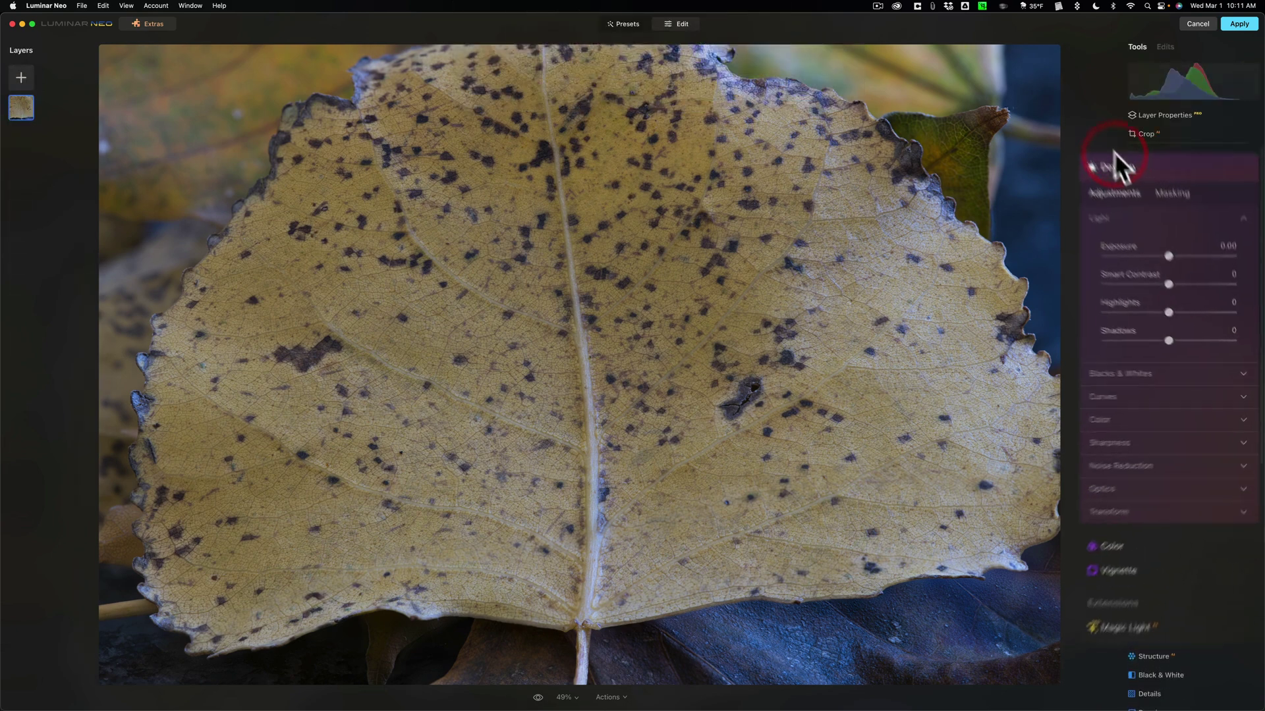
drag(1127, 234, 1141, 274)
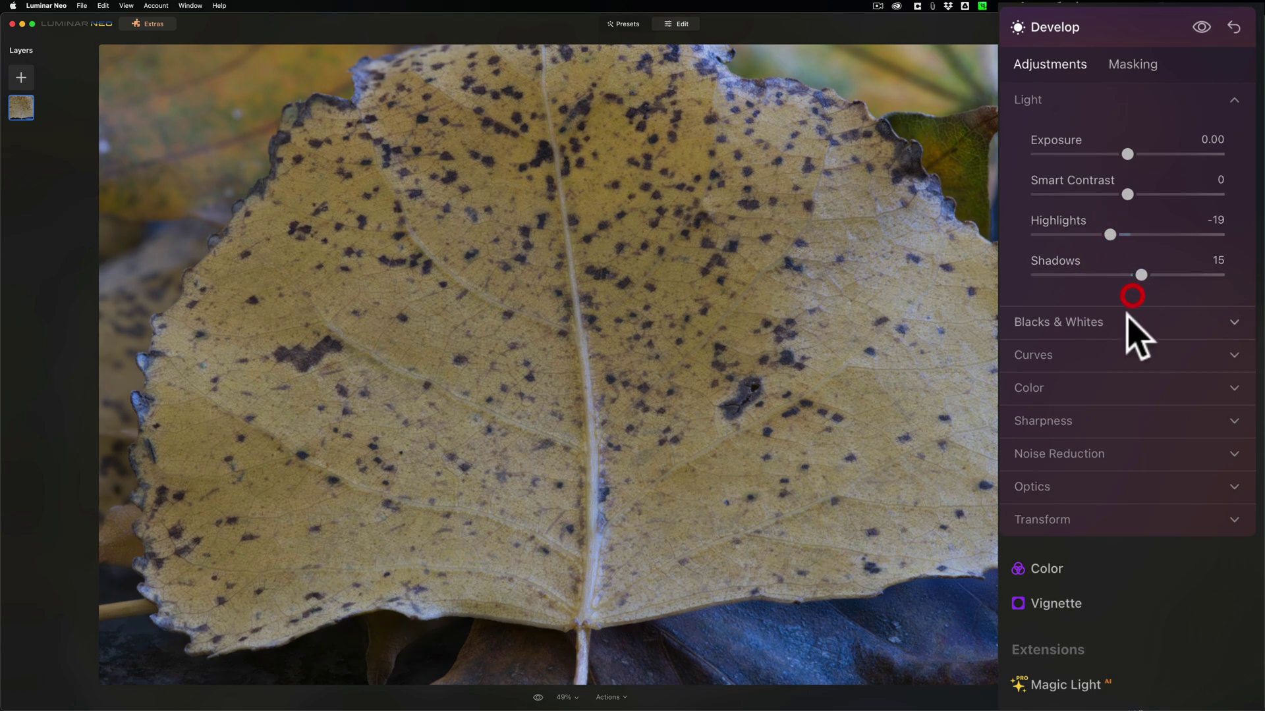
click(1123, 329)
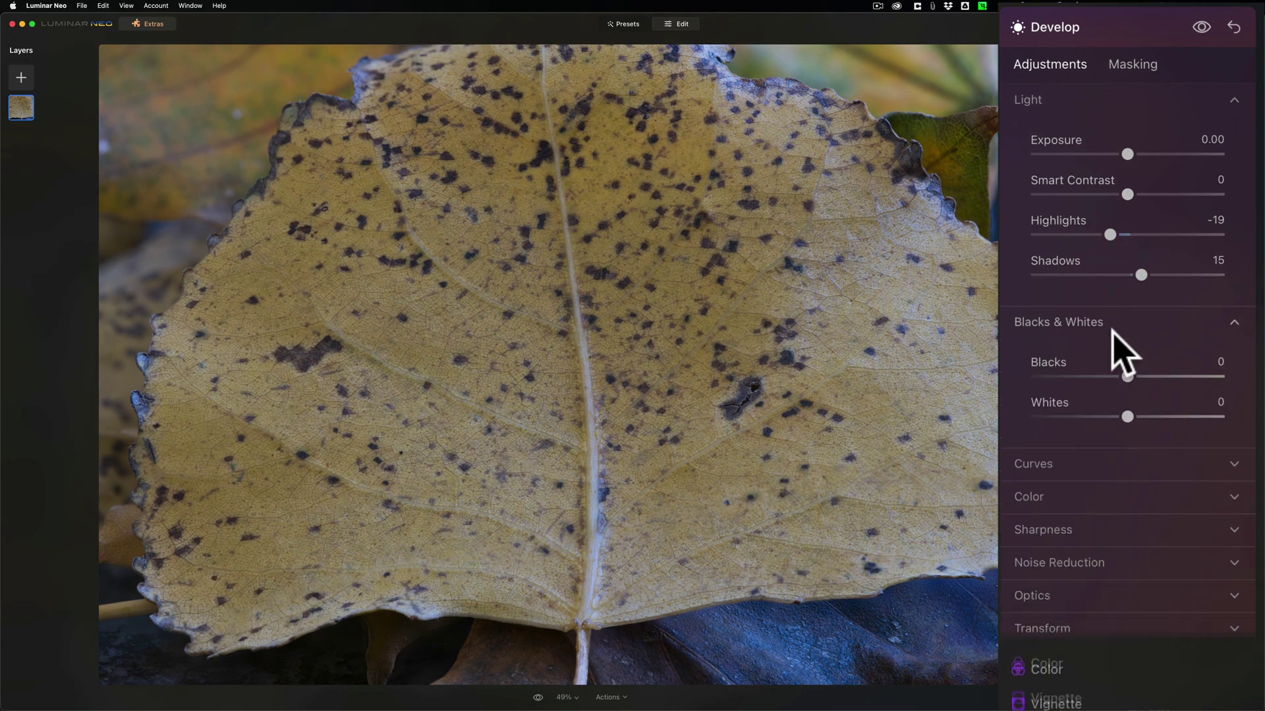
drag(1128, 377, 1142, 416)
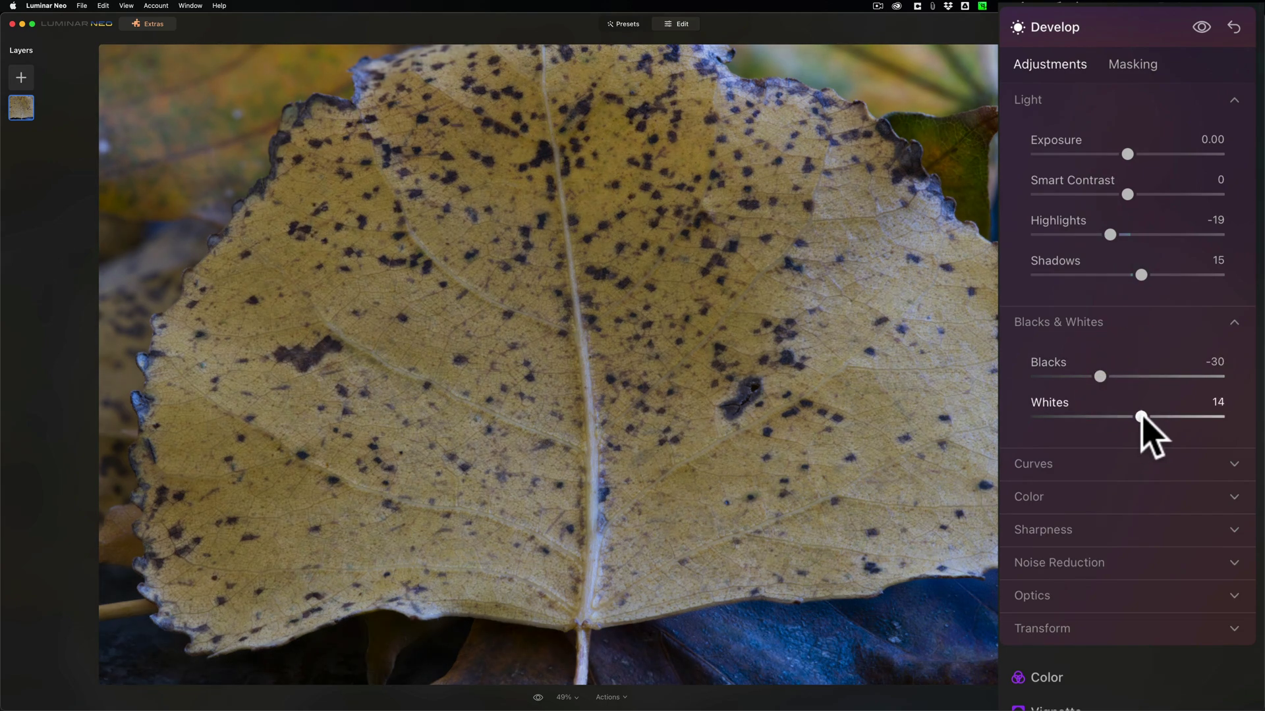
- Raise Saturation to 14, Sharpen to 30 and Structure Amount to about 28
click(1102, 498)
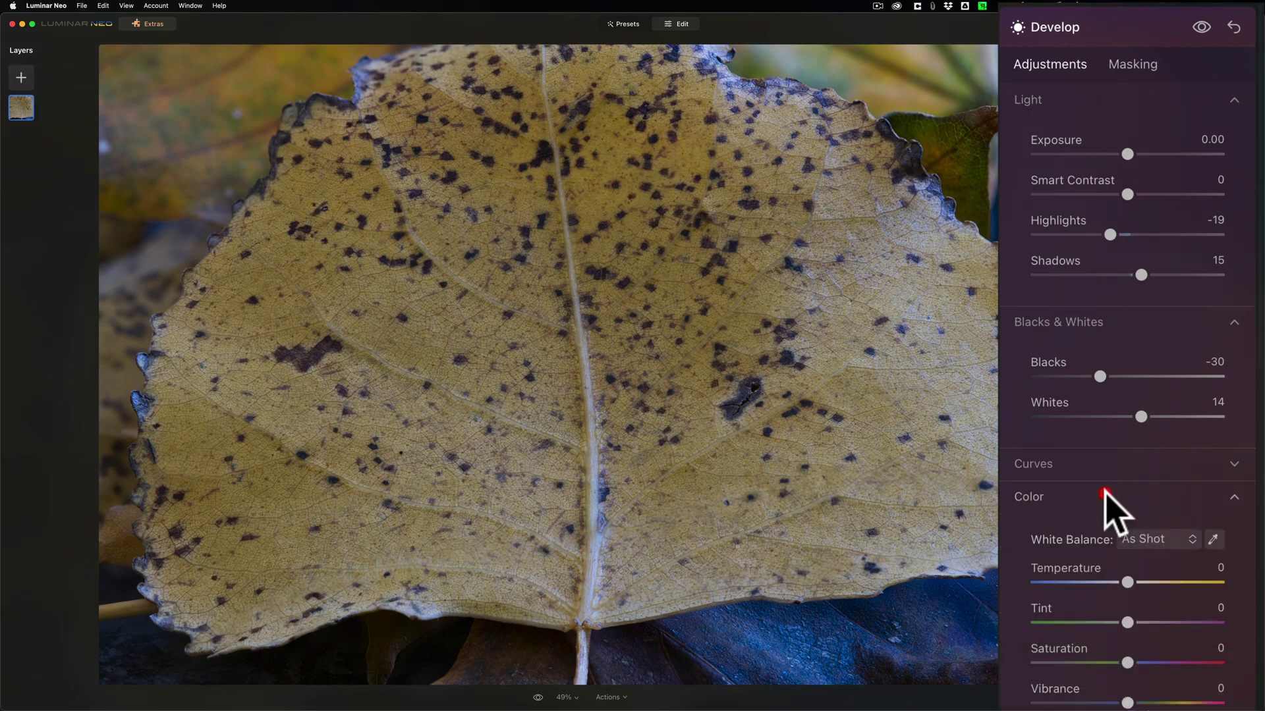
drag(1127, 662, 1139, 663)
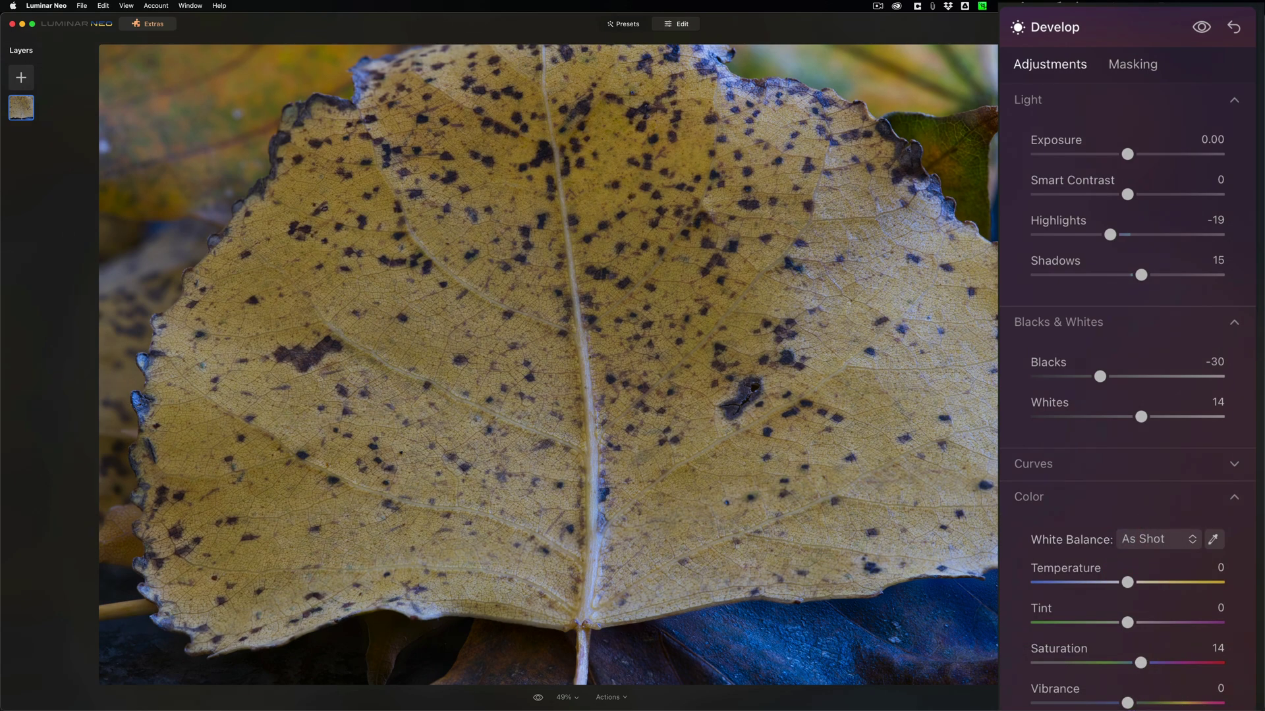
scroll(1127, 356, down, 10)
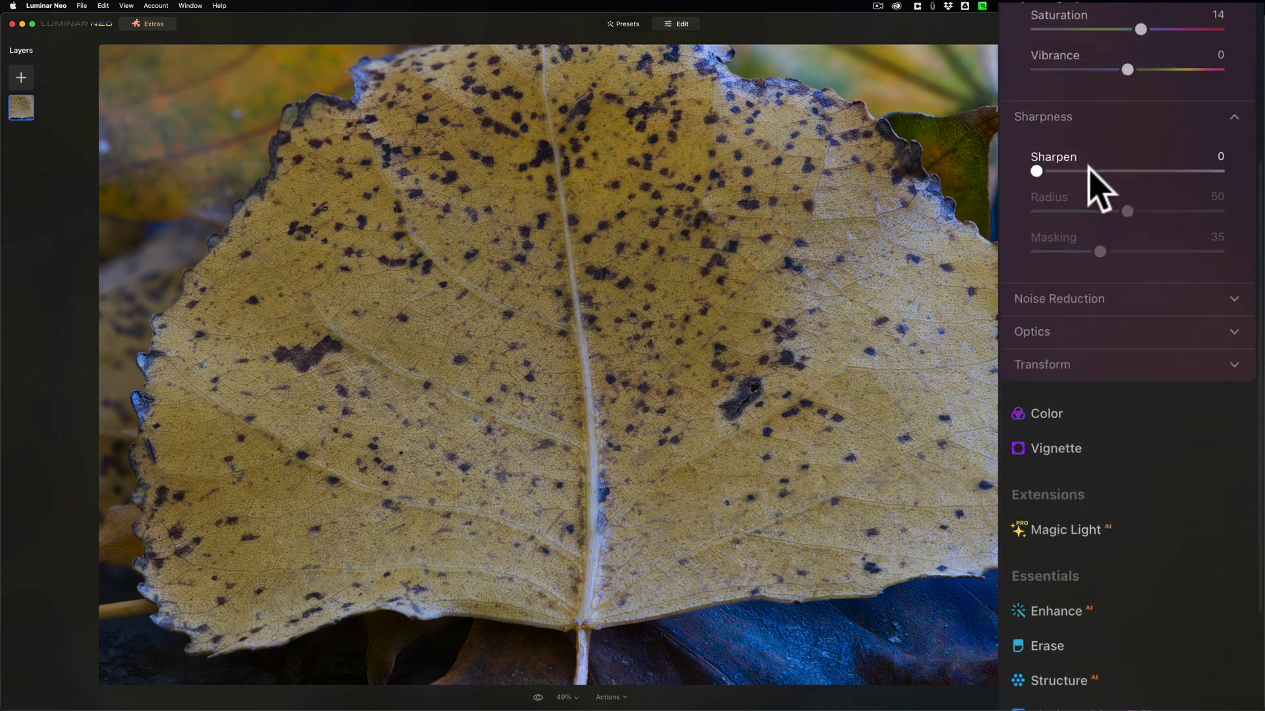
drag(1087, 170, 1113, 170)
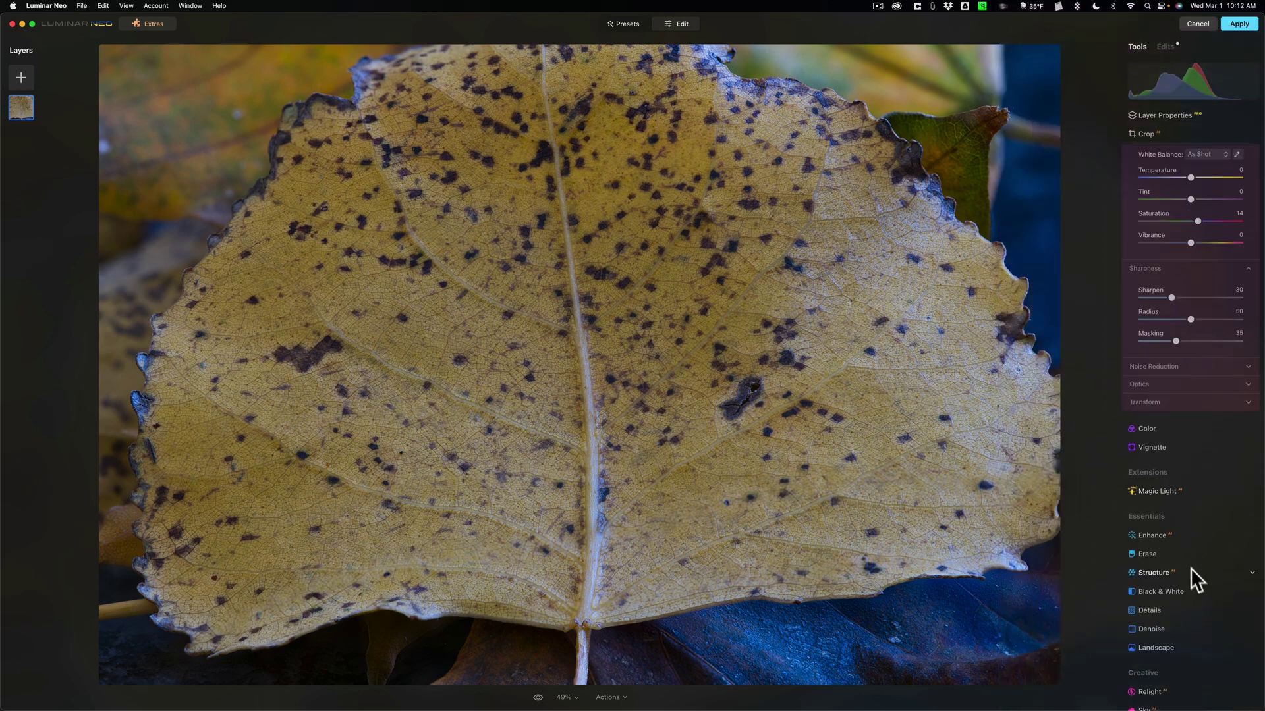
click(1191, 568)
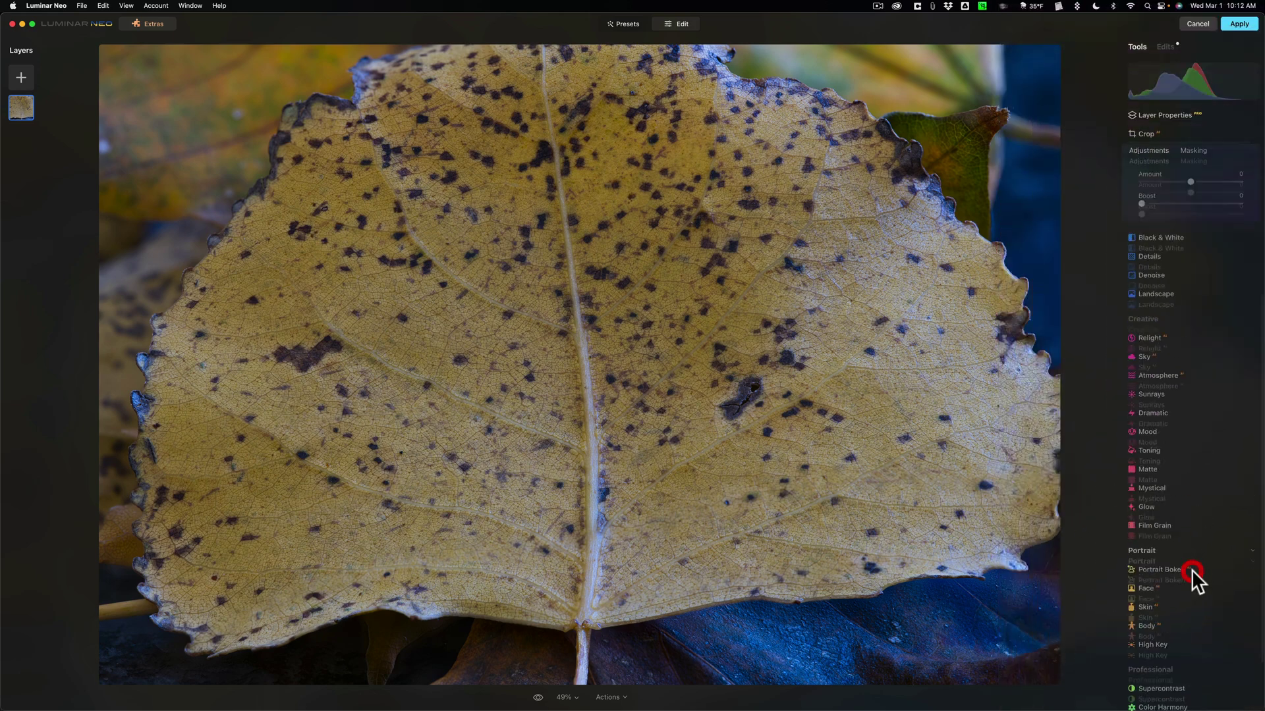
drag(1119, 220, 1203, 206)
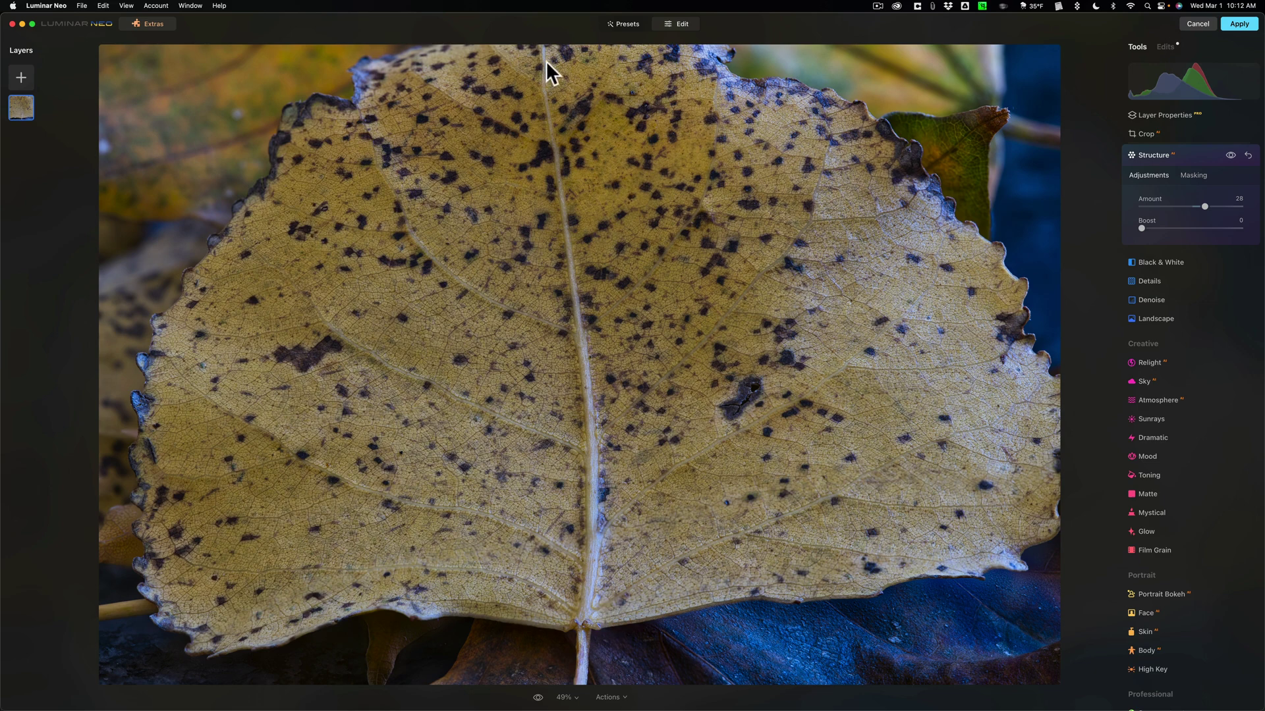
- Apply the Luminar edits, then inspect the returned _DSC3238_LuminarNeo-edit.tif at 1:1 and zoom back out
click(1236, 25)
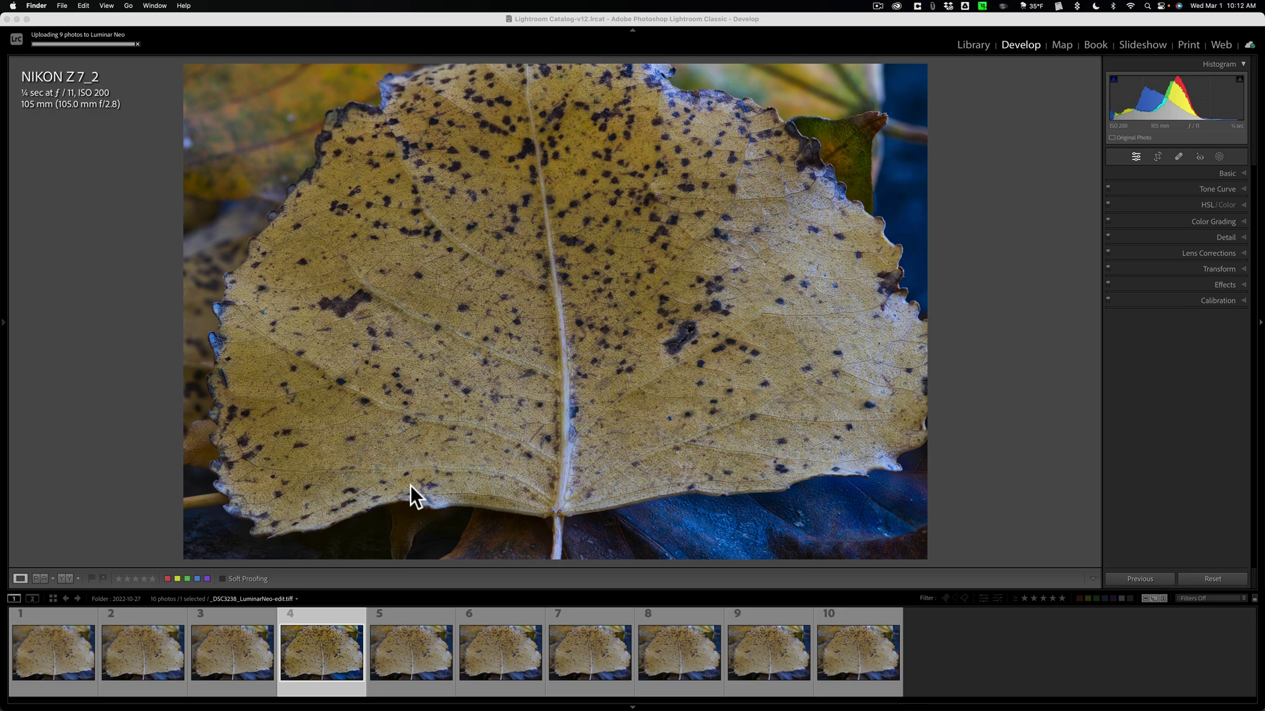
click(327, 660)
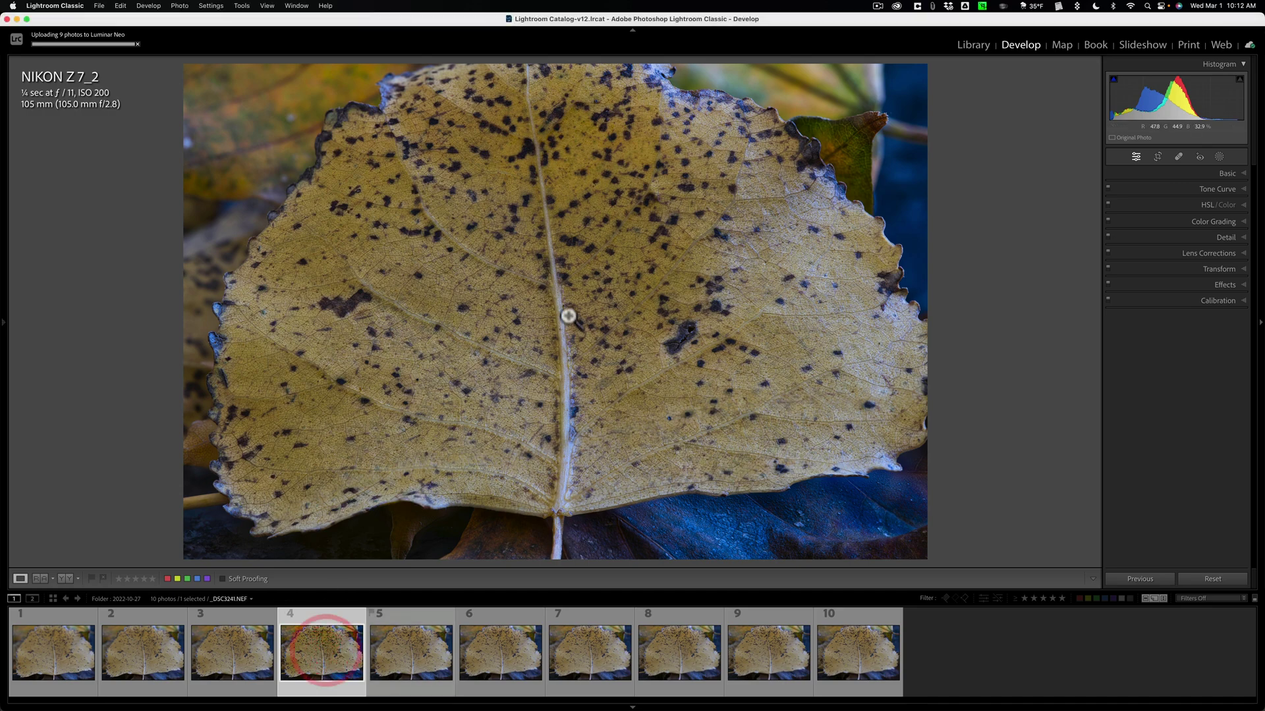
click(550, 294)
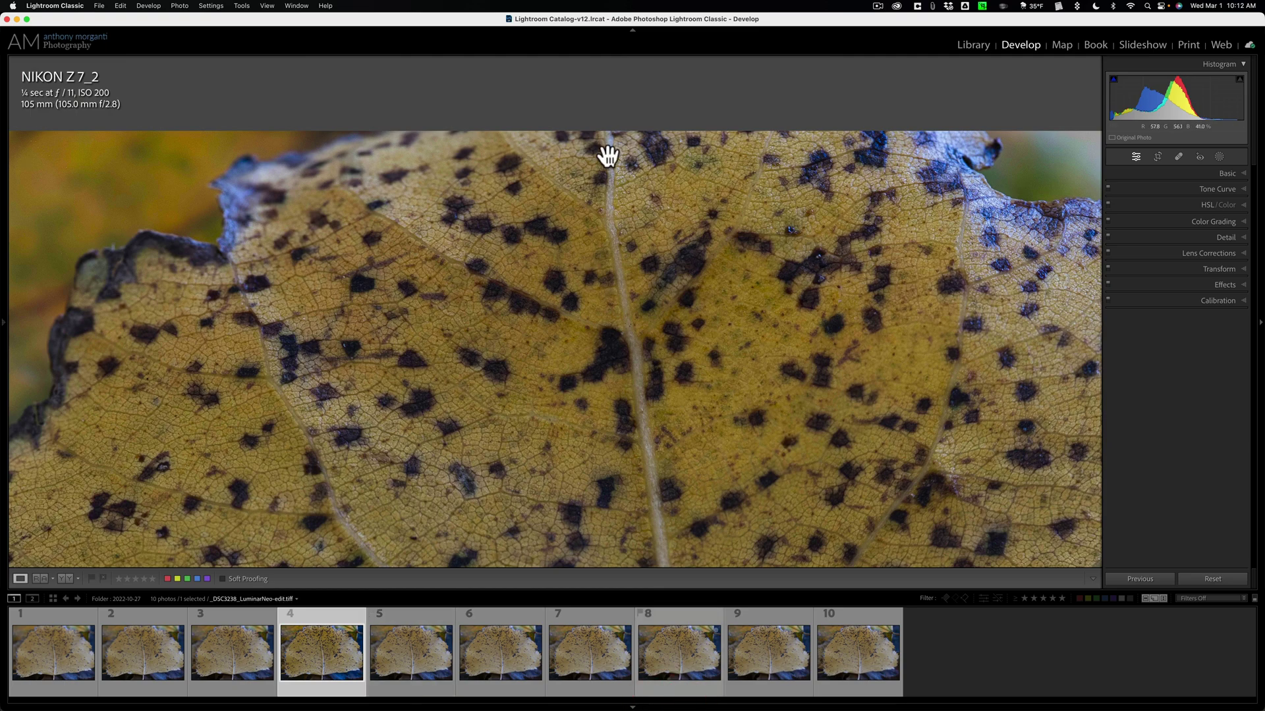
scroll(668, 487, down, 3)
scroll(666, 446, down, 10)
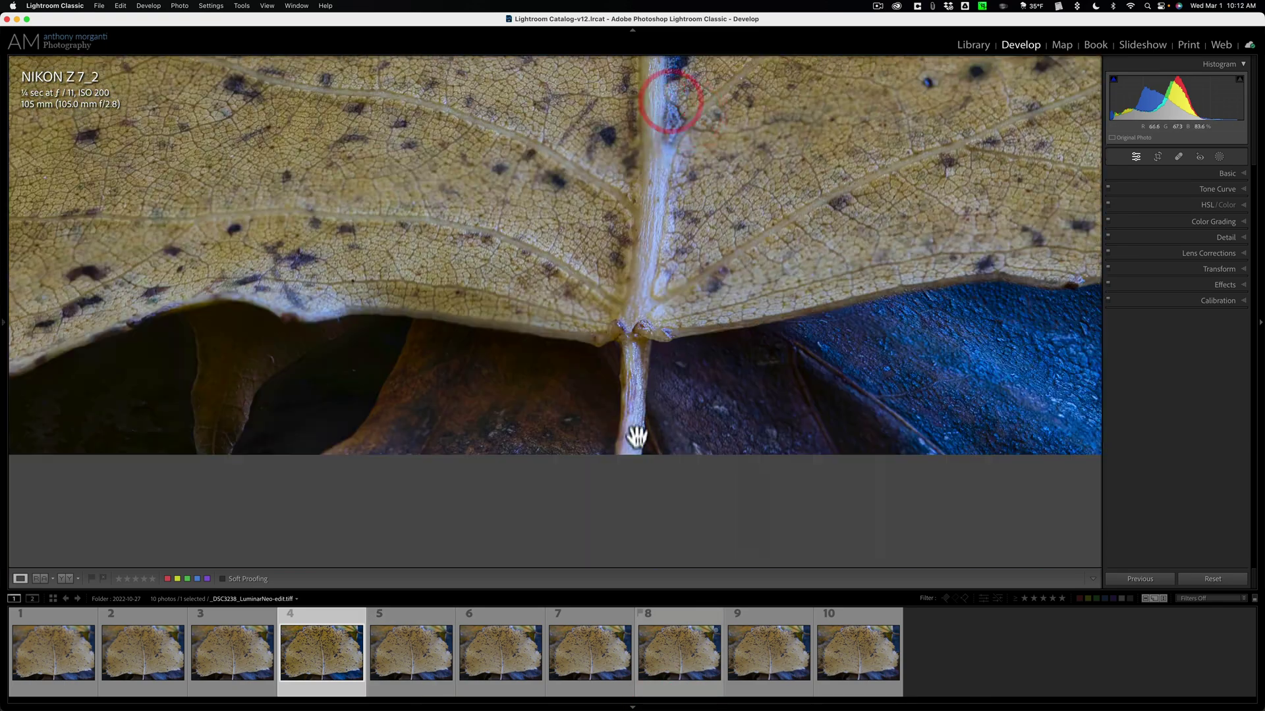
click(661, 310)
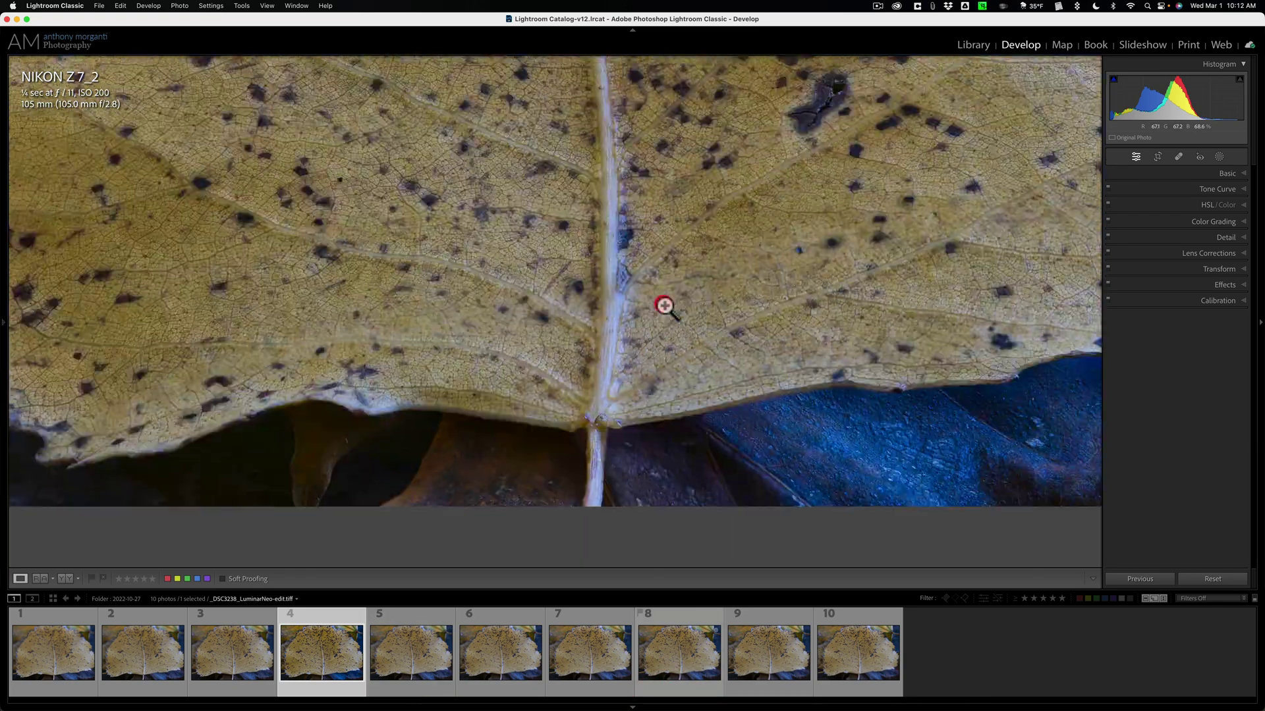